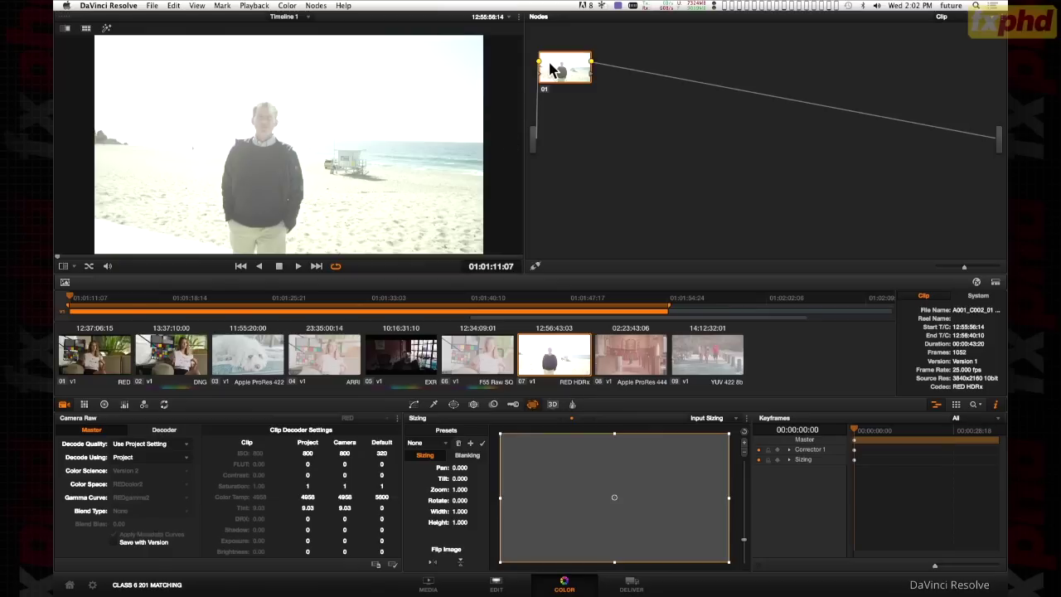
Step: Play the beach clip through, then switch to the Media page with its media pool
{"action": "left_click_drag", "start_coordinate": [556, 66], "coordinate": [634, 72]}
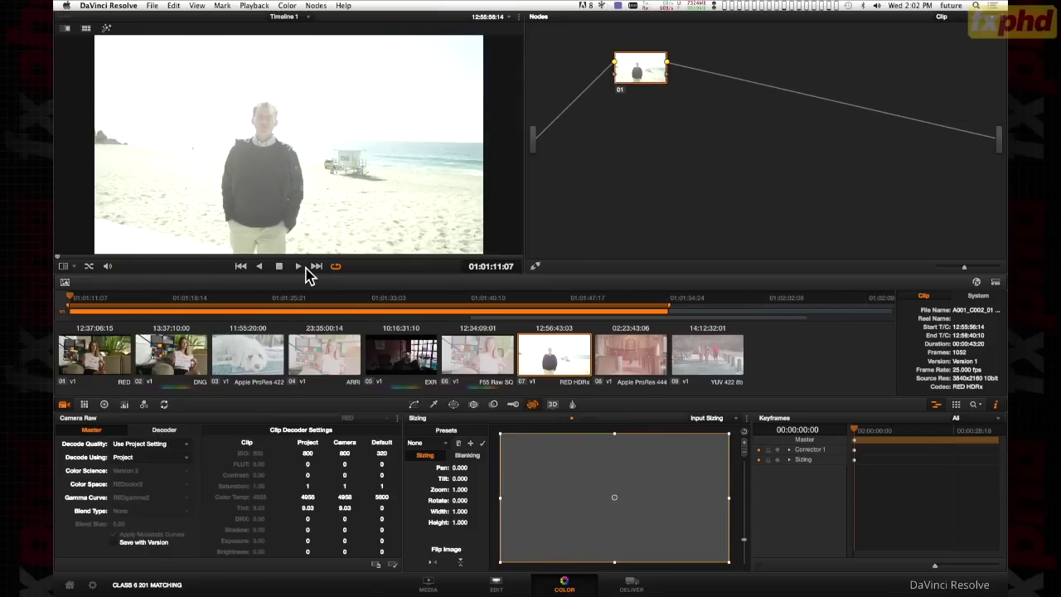
{"action": "left_click", "coordinate": [297, 267]}
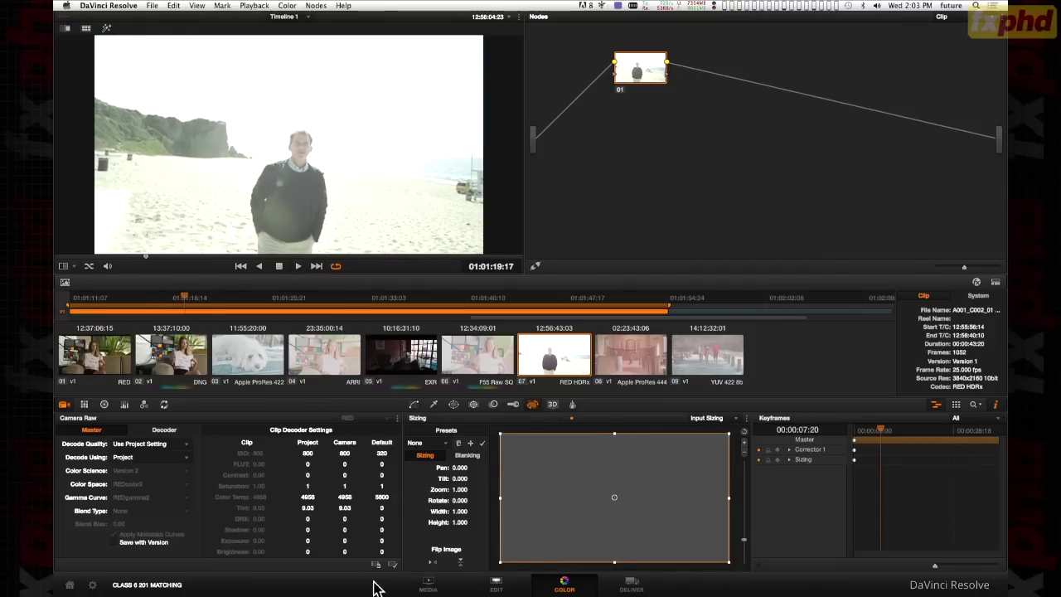
{"action": "left_click", "coordinate": [429, 585]}
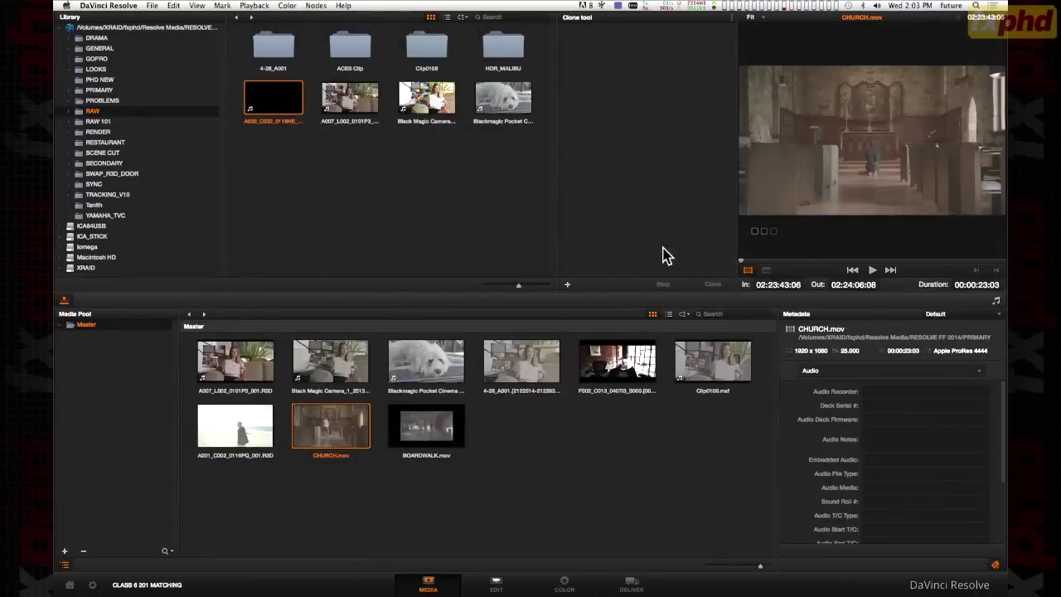
Step: Check A001_C002_0116PQ_001.R3D's RED HDRx codec in the pool's list view, then return to Color
{"action": "left_click", "coordinate": [238, 438]}
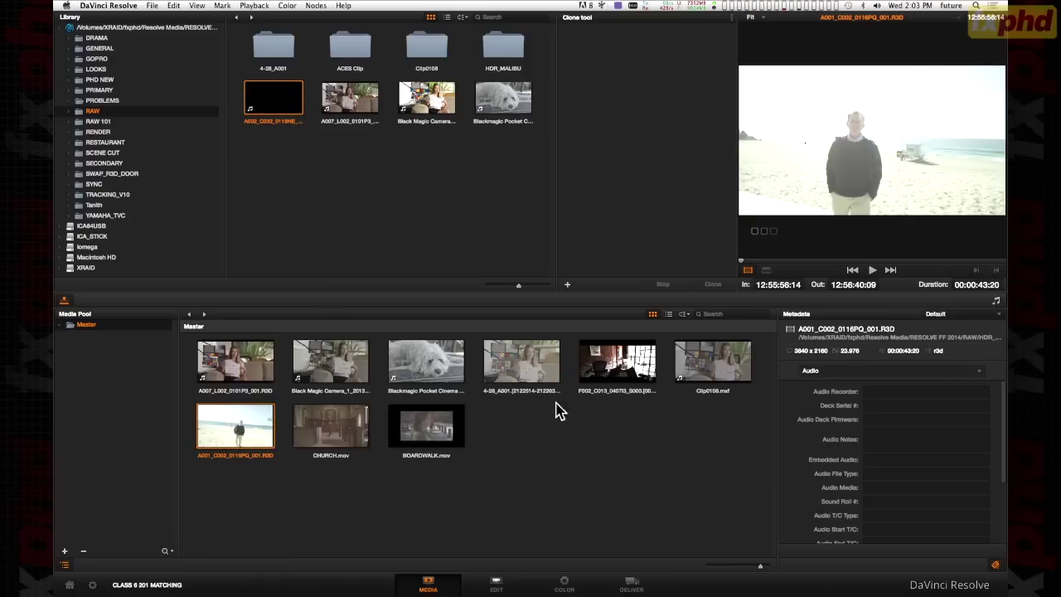
{"action": "left_click", "coordinate": [668, 314]}
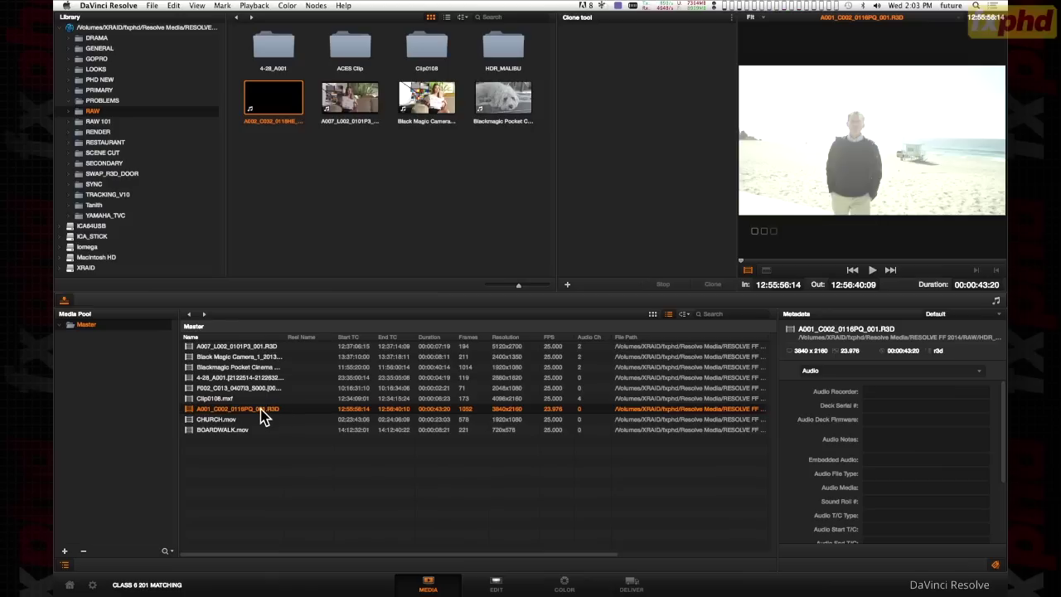
{"action": "left_click_drag", "start_coordinate": [386, 555], "coordinate": [537, 554]}
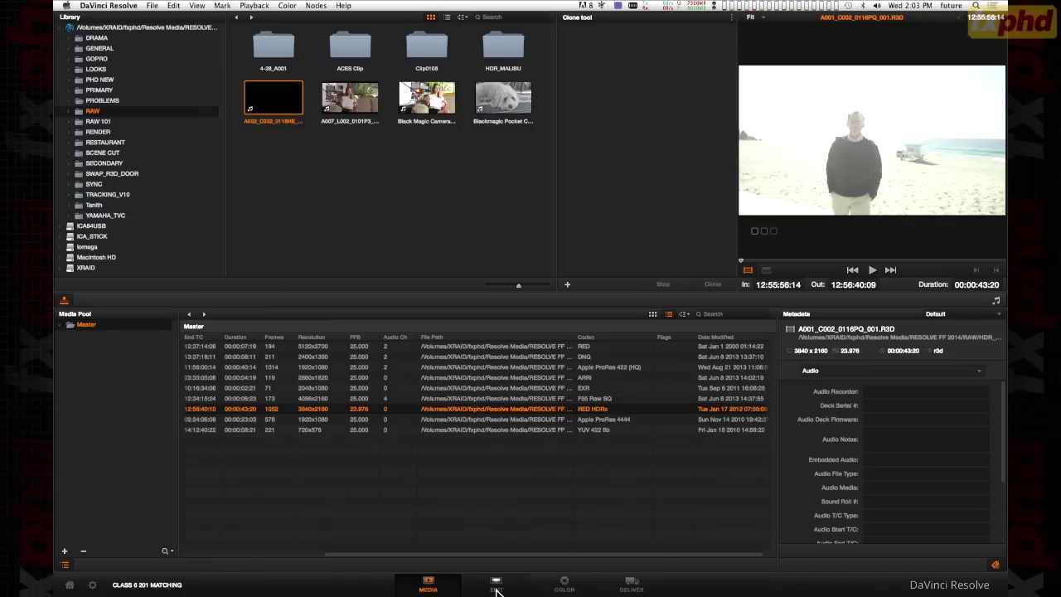
{"action": "left_click", "coordinate": [563, 585]}
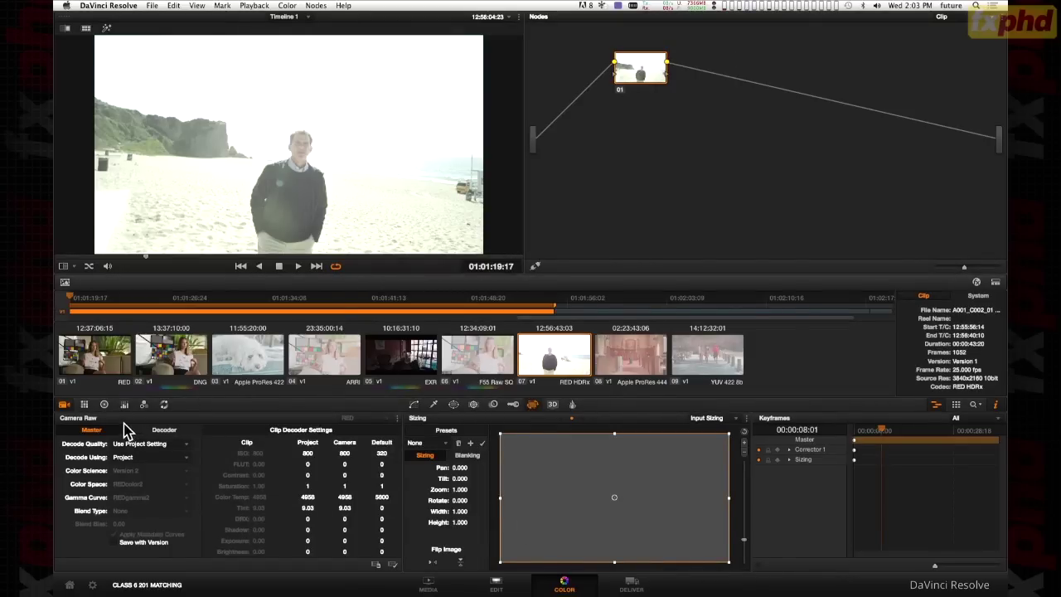
Step: Set the Camera Raw Decode Using option to Clip and Blend Type to Magic Motion
{"action": "left_click", "coordinate": [156, 455]}
{"action": "left_click", "coordinate": [145, 496]}
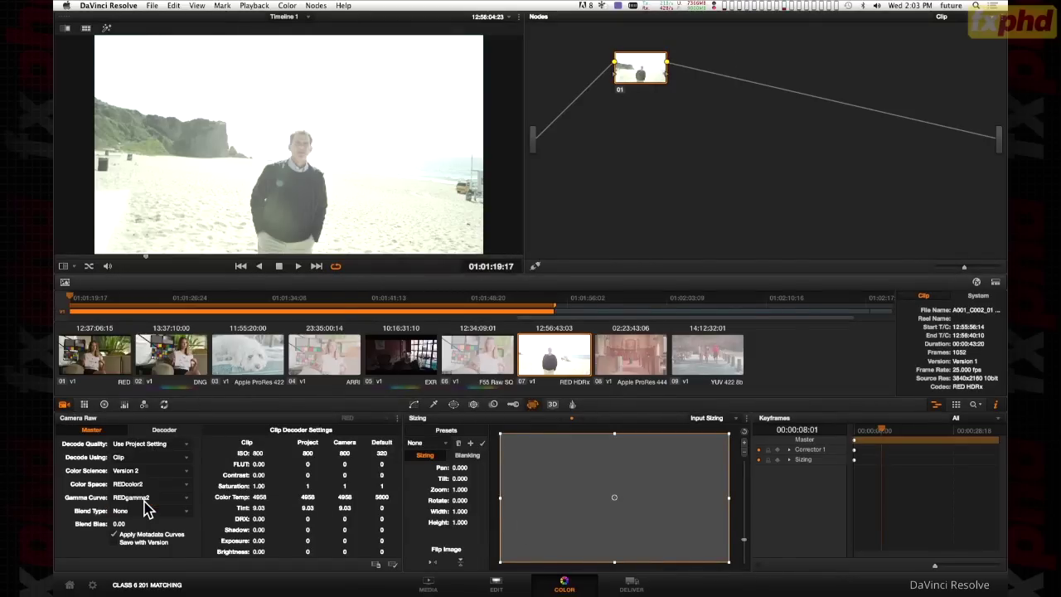
{"action": "left_click", "coordinate": [127, 513]}
{"action": "left_click", "coordinate": [138, 545]}
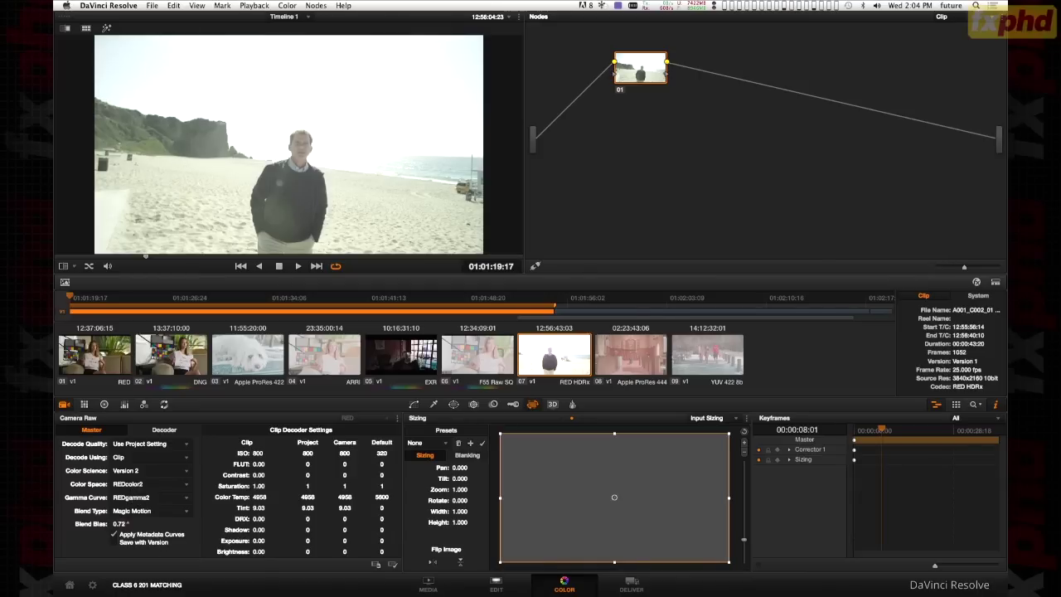
Step: Set Blend Bias to -1.00, apply metadata curves, and review the clip in the enlarged viewer
{"action": "left_click_drag", "start_coordinate": [129, 523], "coordinate": [133, 524]}
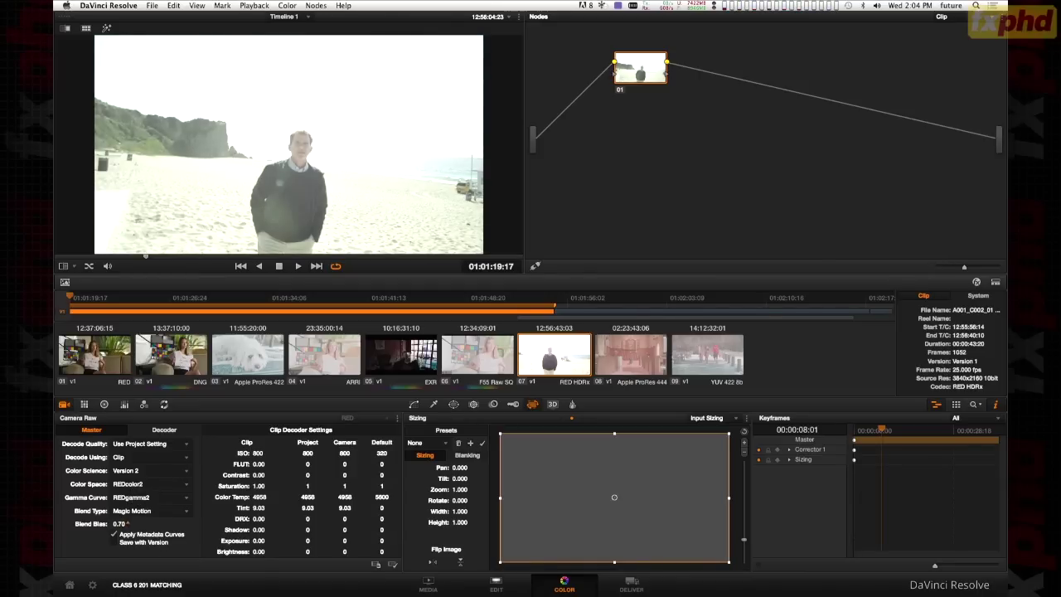
{"action": "left_click_drag", "start_coordinate": [128, 523], "coordinate": [133, 524]}
{"action": "left_click", "coordinate": [113, 533]}
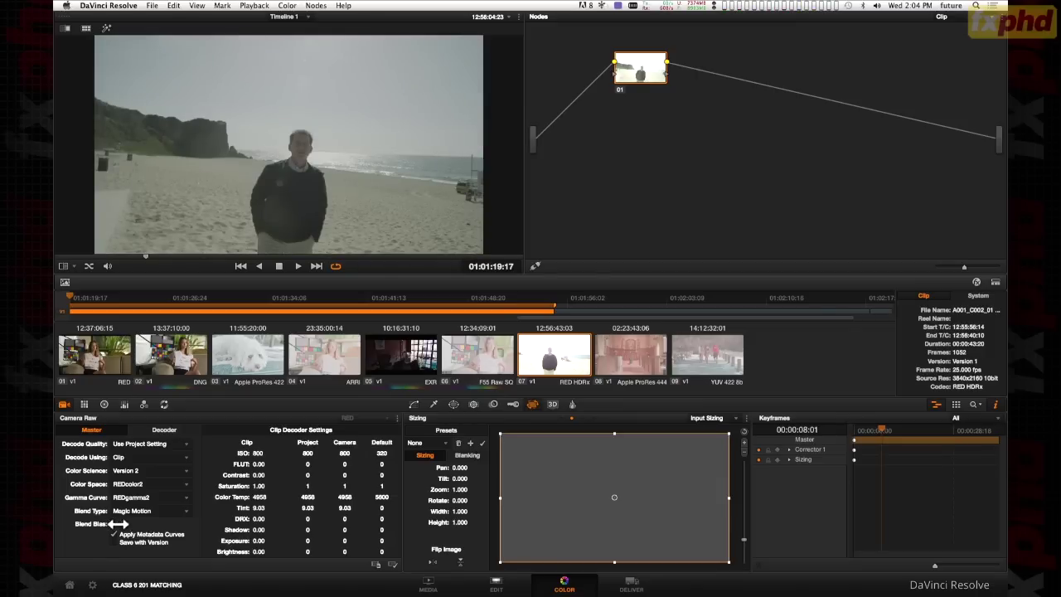
{"action": "key", "text": "space"}
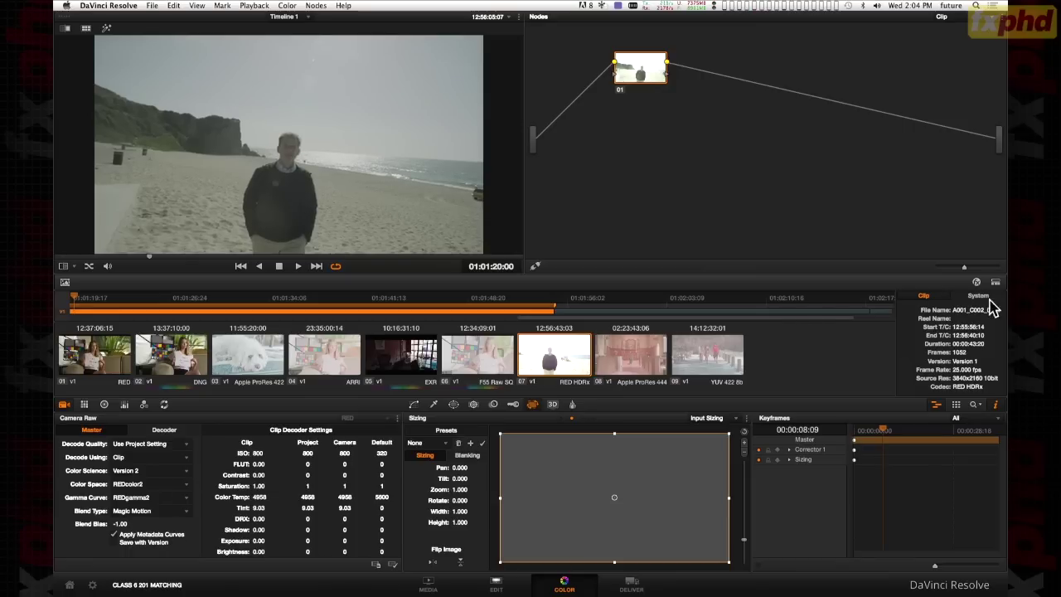
{"action": "key", "text": "alt+f"}
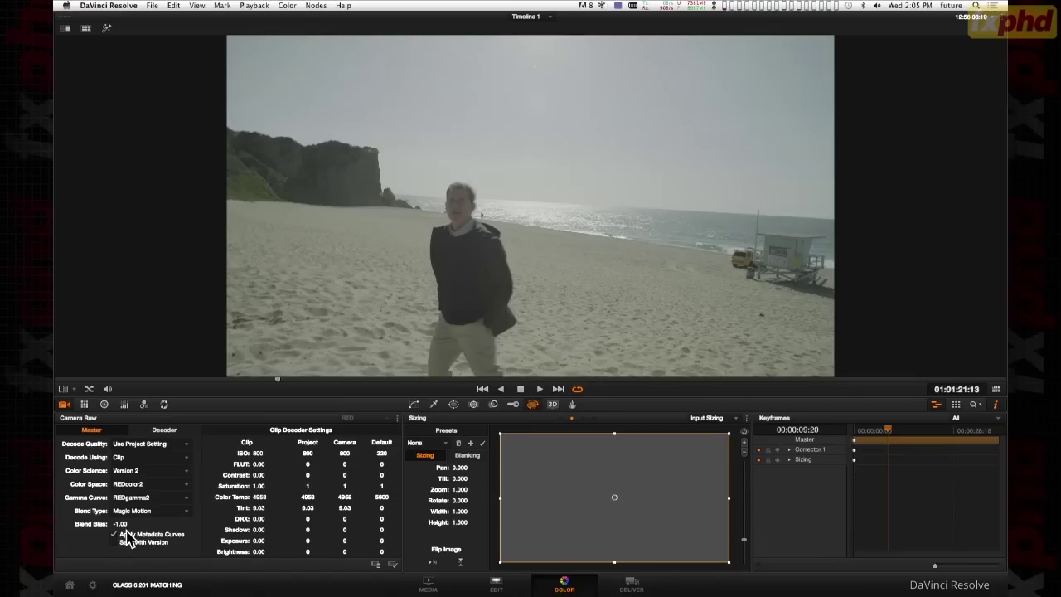
Step: Set Blend Type to None and return the viewer to normal size
{"action": "left_click", "coordinate": [139, 511]}
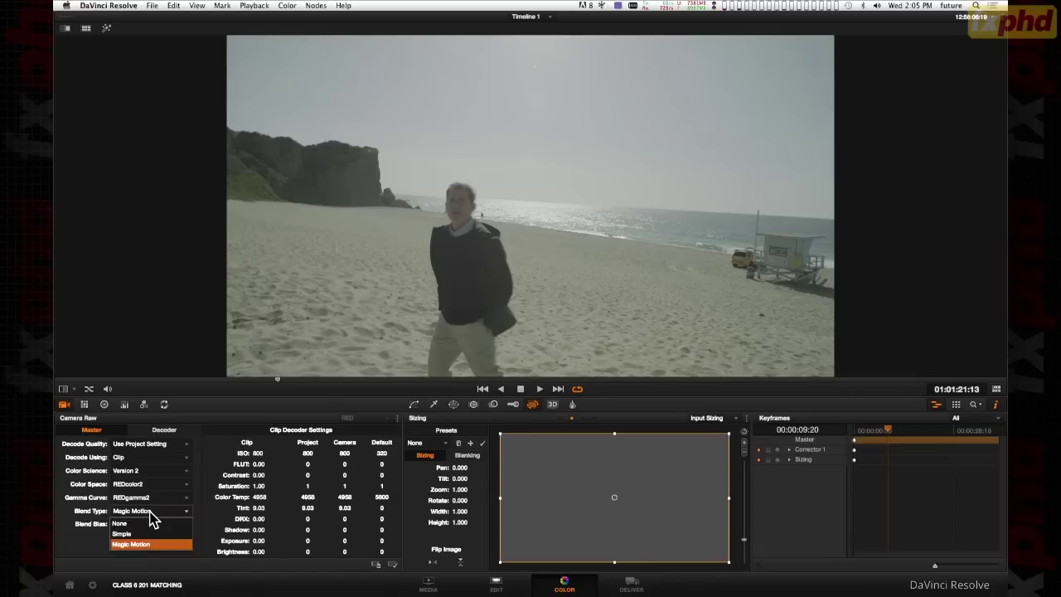
{"action": "left_click", "coordinate": [151, 524]}
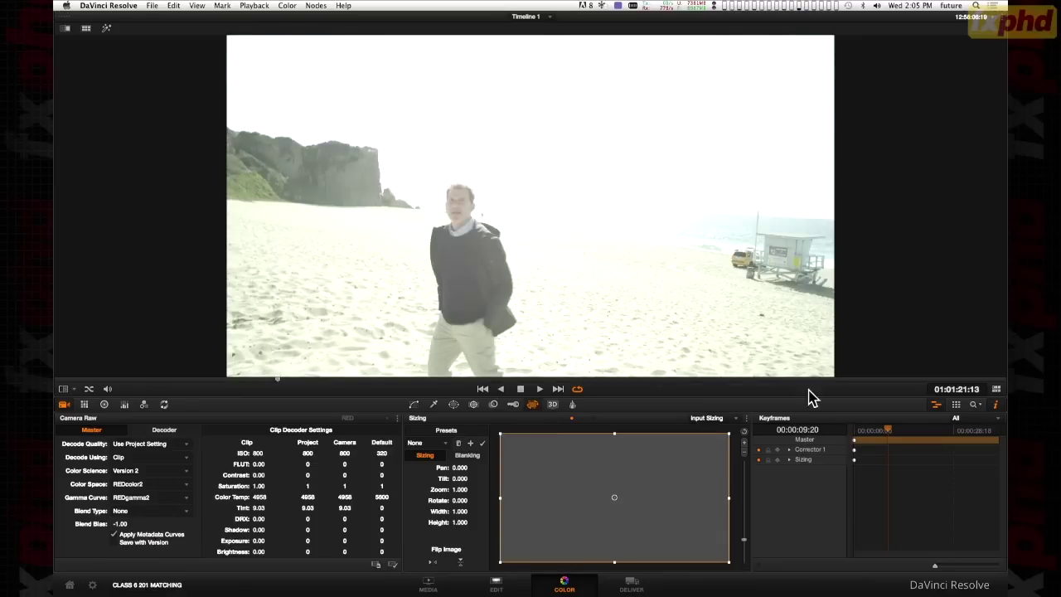
{"action": "left_click", "coordinate": [996, 389]}
{"action": "left_click_drag", "start_coordinate": [609, 81], "coordinate": [643, 82]}
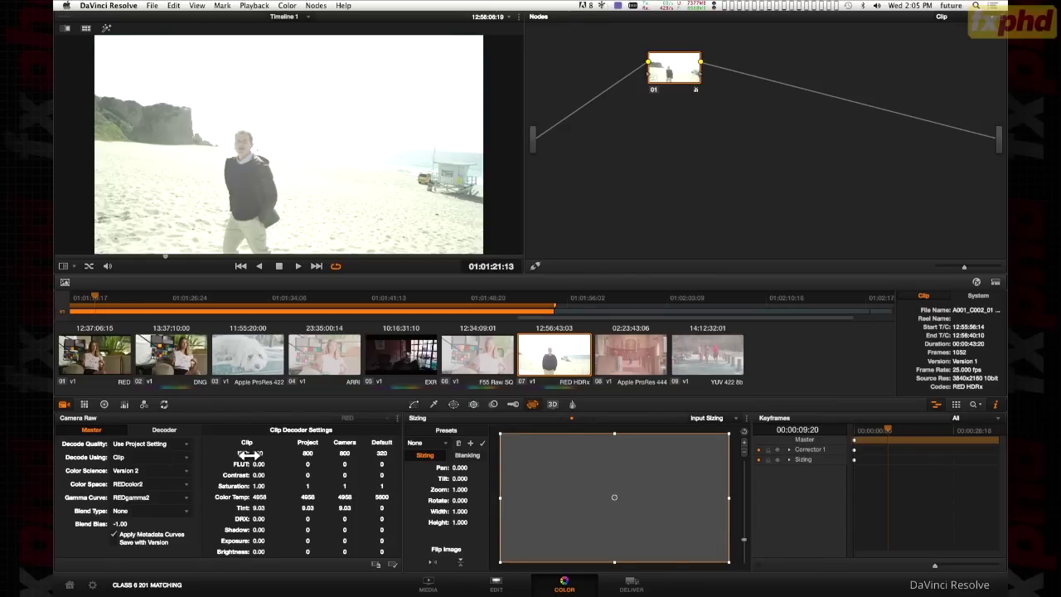
Step: Show the video scopes, lower FLUT to -0.08, and add a Layer Mixer node
{"action": "right_click", "coordinate": [420, 96]}
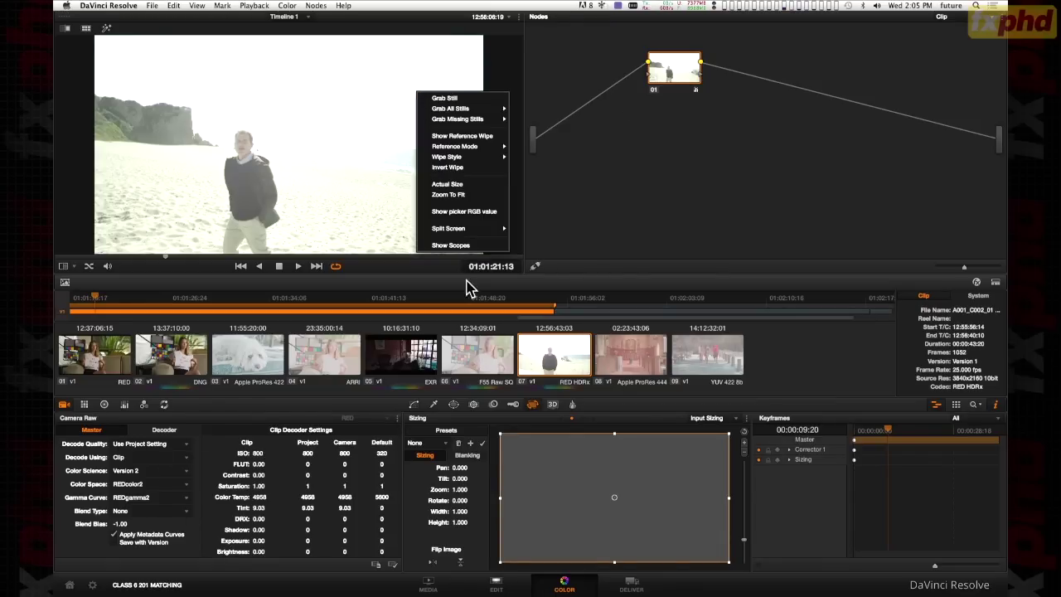
{"action": "left_click", "coordinate": [466, 245]}
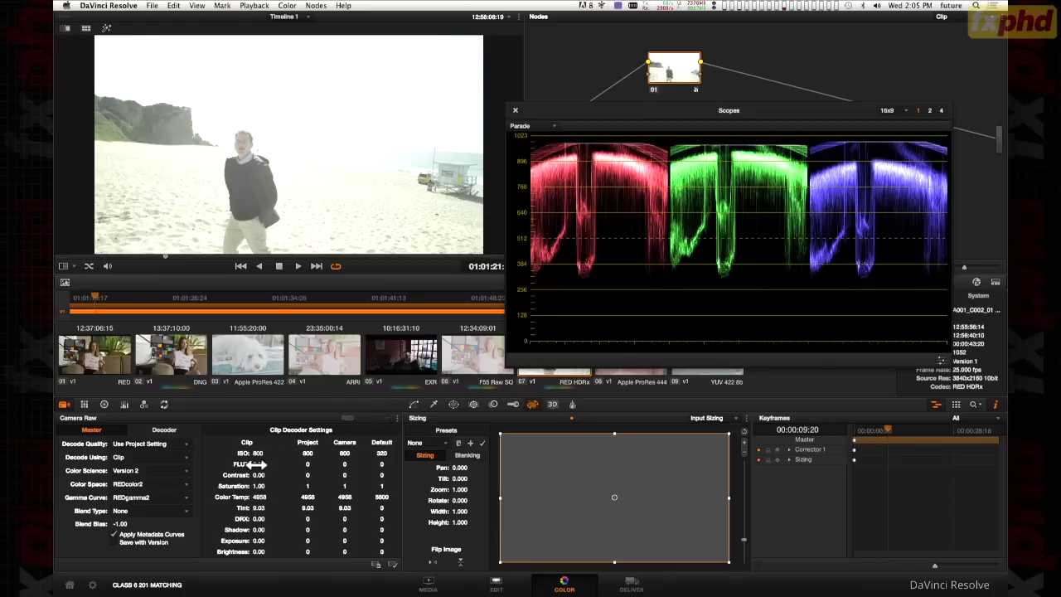
{"action": "left_click_drag", "start_coordinate": [261, 464], "coordinate": [252, 464]}
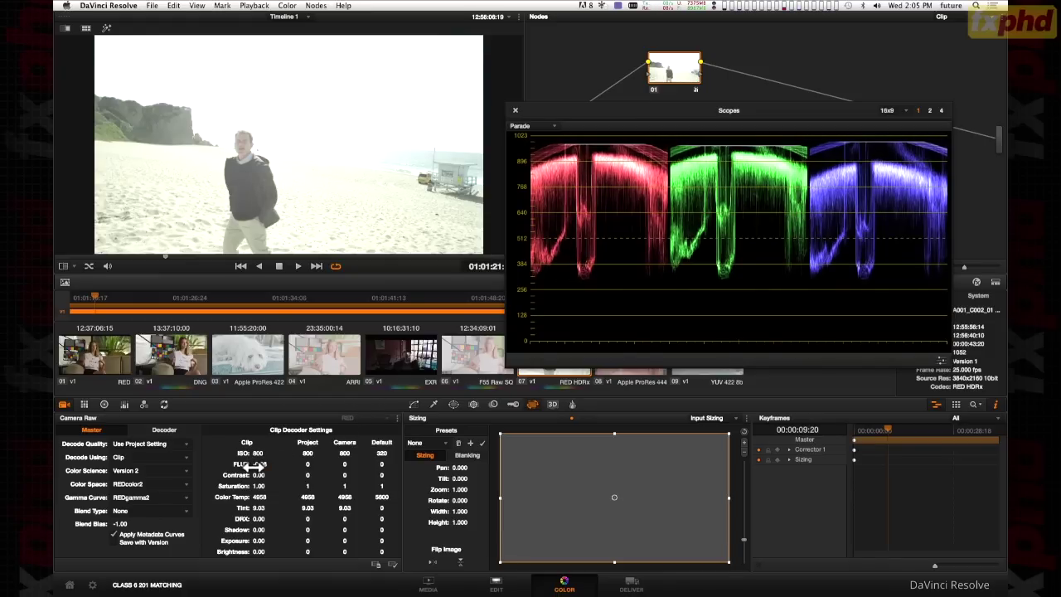
{"action": "left_click_drag", "start_coordinate": [740, 117], "coordinate": [748, 322]}
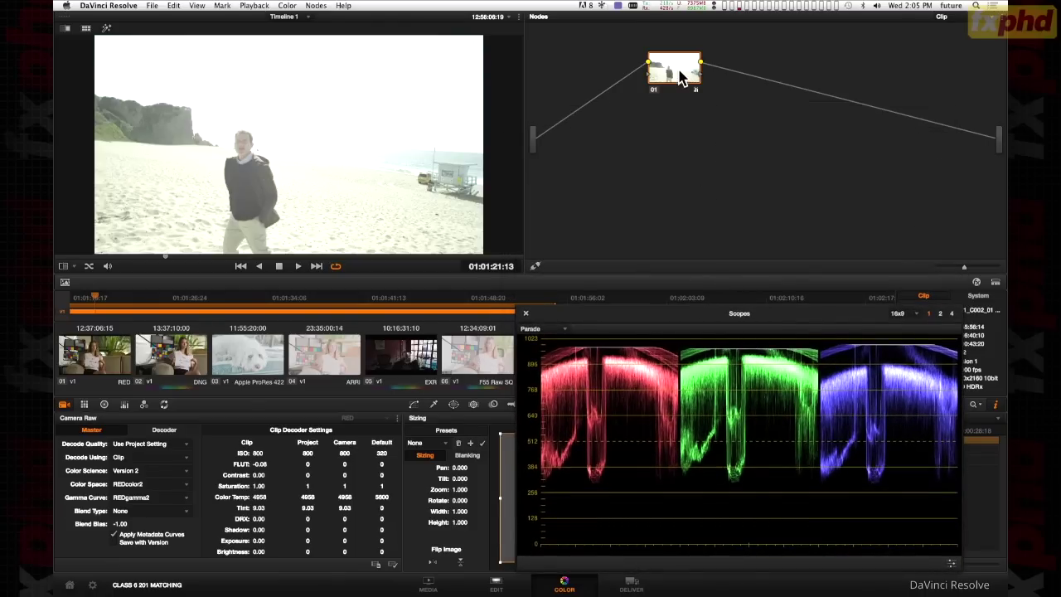
{"action": "key", "text": "alt+l"}
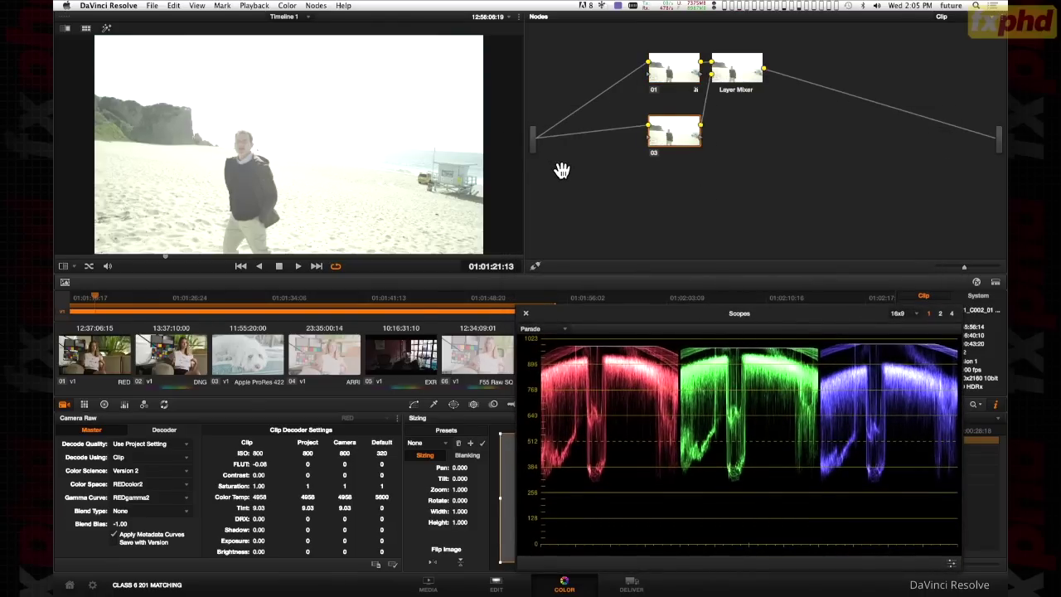
Step: Add a second source input and connect it to node 03
{"action": "right_click", "coordinate": [562, 171]}
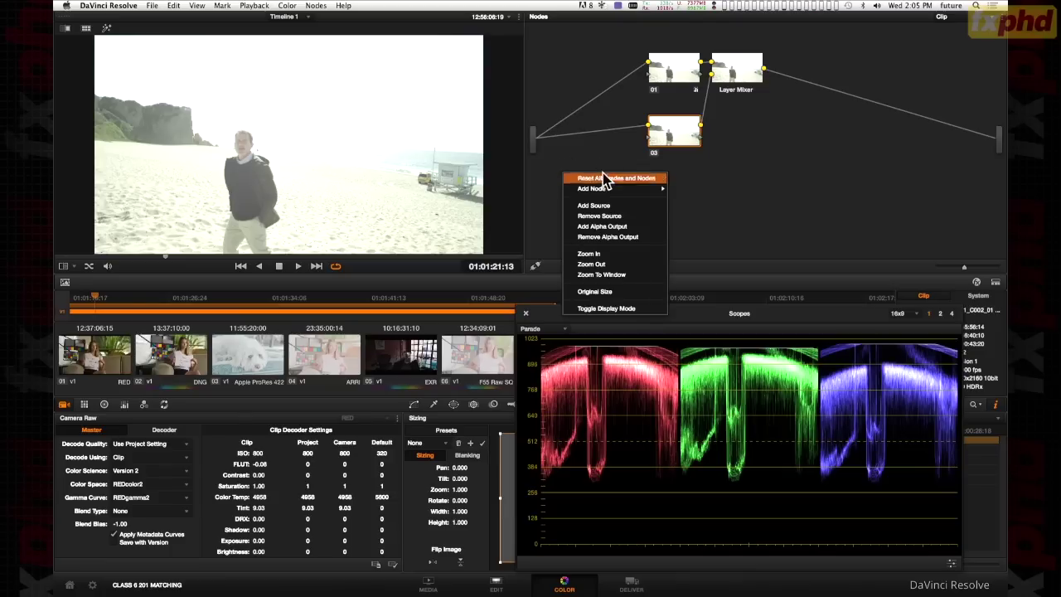
{"action": "left_click", "coordinate": [605, 205]}
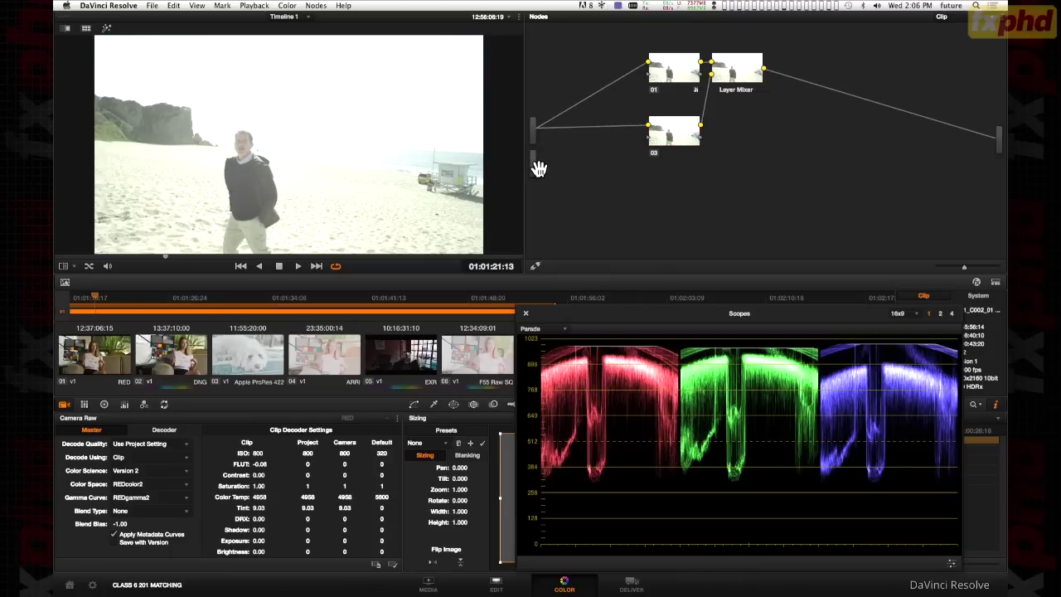
{"action": "left_click", "coordinate": [589, 128]}
{"action": "left_click_drag", "start_coordinate": [648, 124], "coordinate": [533, 163]}
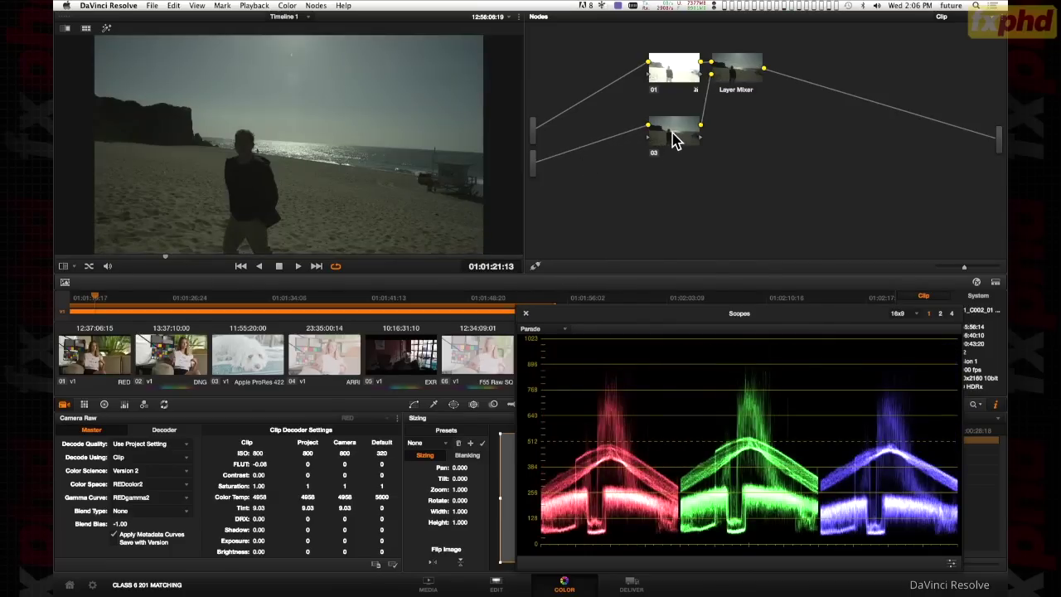
Step: Tidy the node graph by repositioning nodes 01, 03 and the Layer Mixer
{"action": "left_click_drag", "start_coordinate": [673, 141], "coordinate": [648, 160]}
{"action": "left_click_drag", "start_coordinate": [686, 74], "coordinate": [652, 73]}
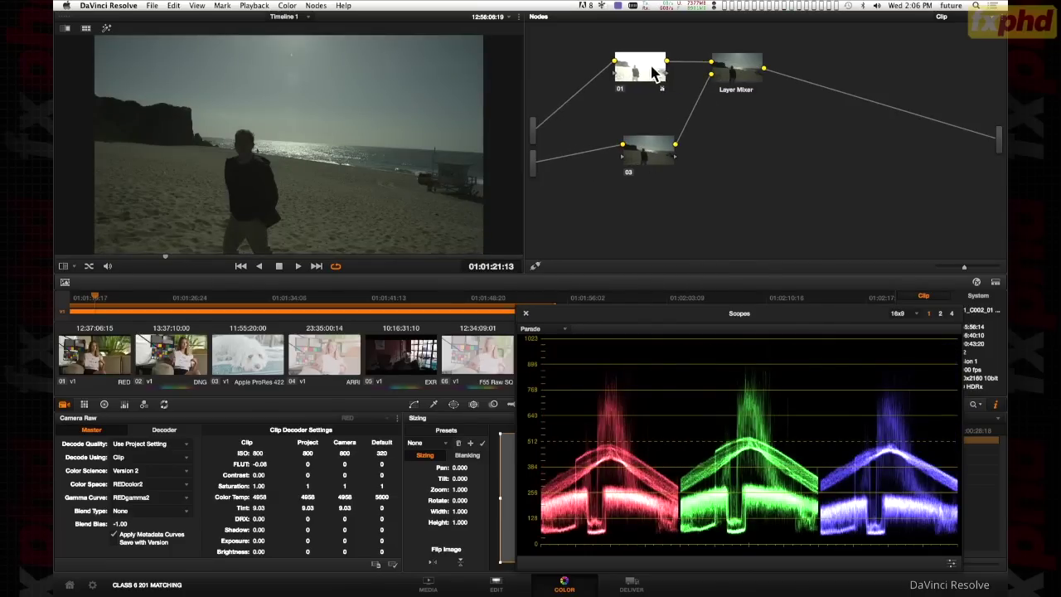
{"action": "left_click_drag", "start_coordinate": [660, 162], "coordinate": [660, 147]}
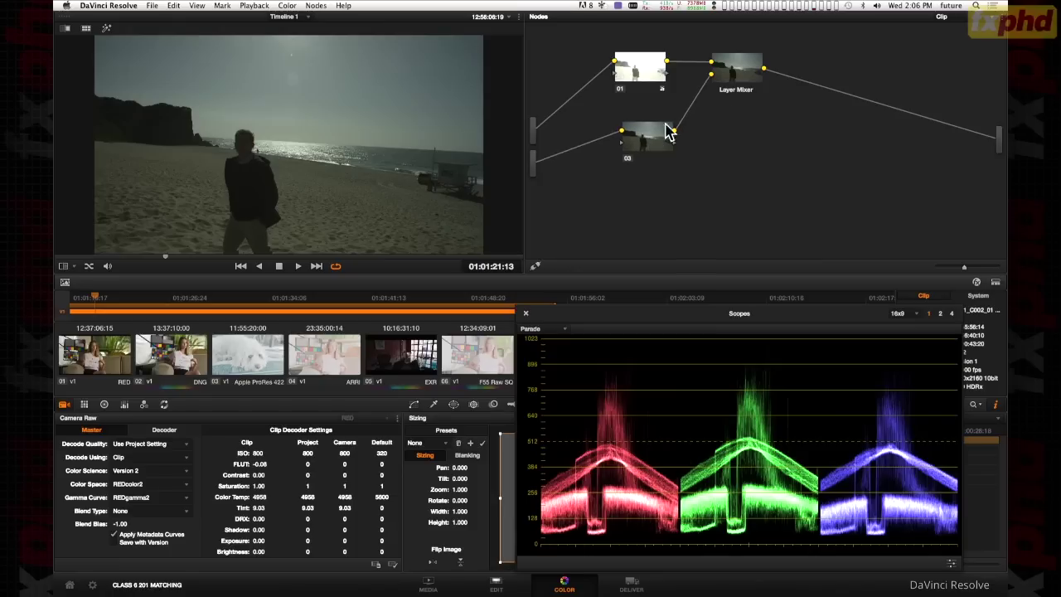
{"action": "left_click_drag", "start_coordinate": [729, 78], "coordinate": [748, 91]}
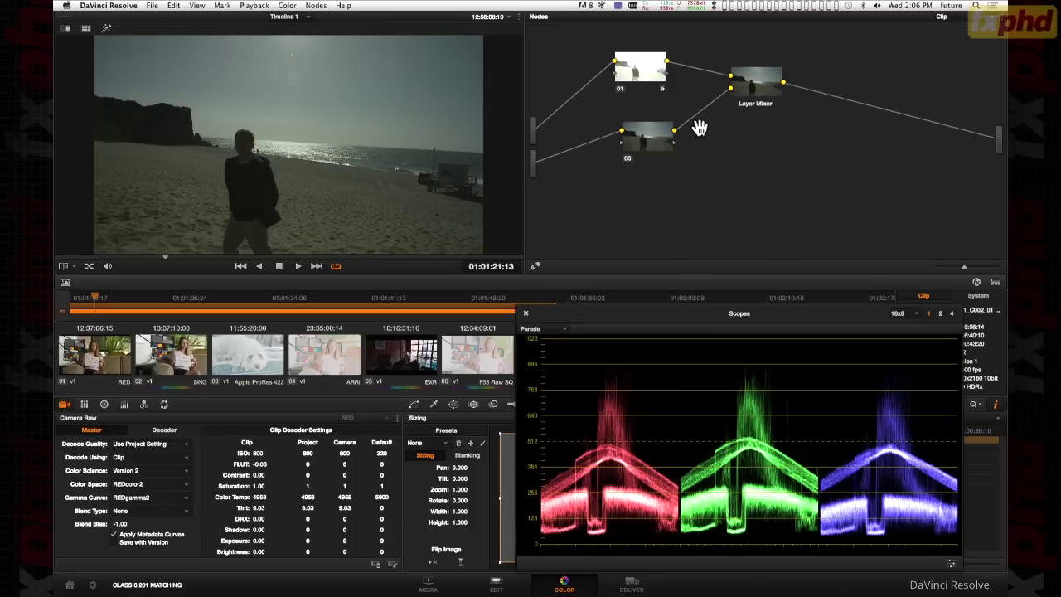
Step: Close the scopes and lower node 03's key Output Gain to 0.688
{"action": "left_click", "coordinate": [648, 138]}
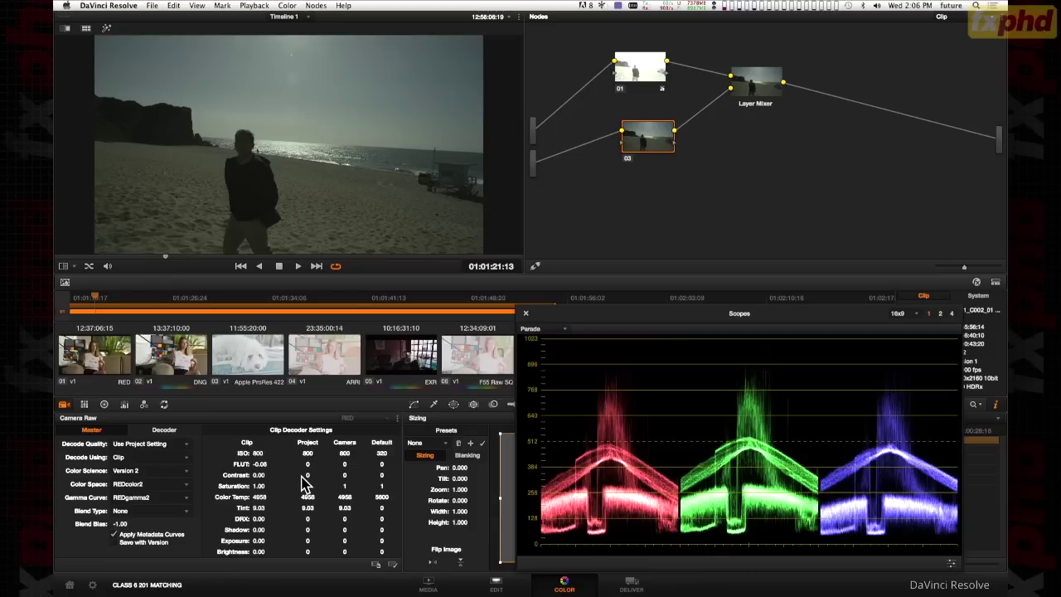
{"action": "left_click", "coordinate": [524, 318]}
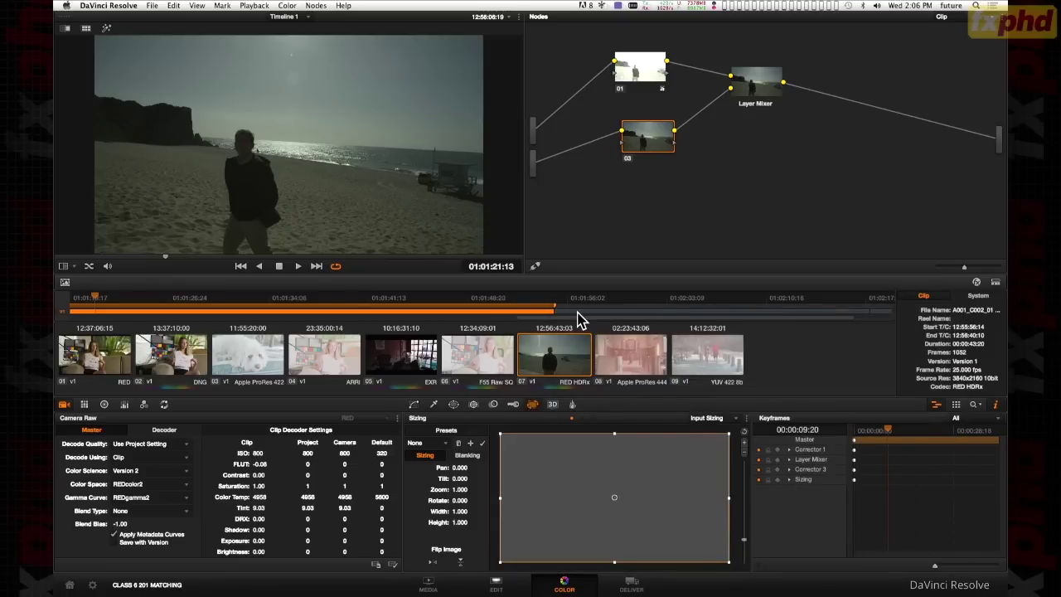
{"action": "left_click", "coordinate": [513, 405]}
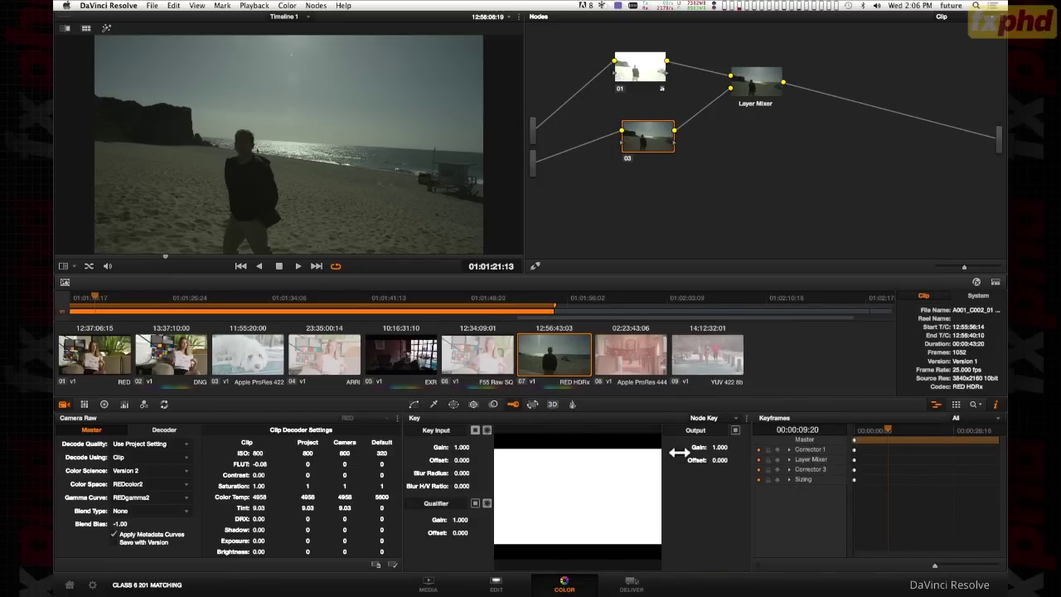
{"action": "left_click_drag", "start_coordinate": [684, 448], "coordinate": [694, 448]}
{"action": "mouse_move", "coordinate": [695, 448]}
{"action": "left_mouse_down"}
{"action": "mouse_move", "coordinate": [665, 448]}
{"action": "mouse_move", "coordinate": [696, 449]}
{"action": "left_mouse_up"}
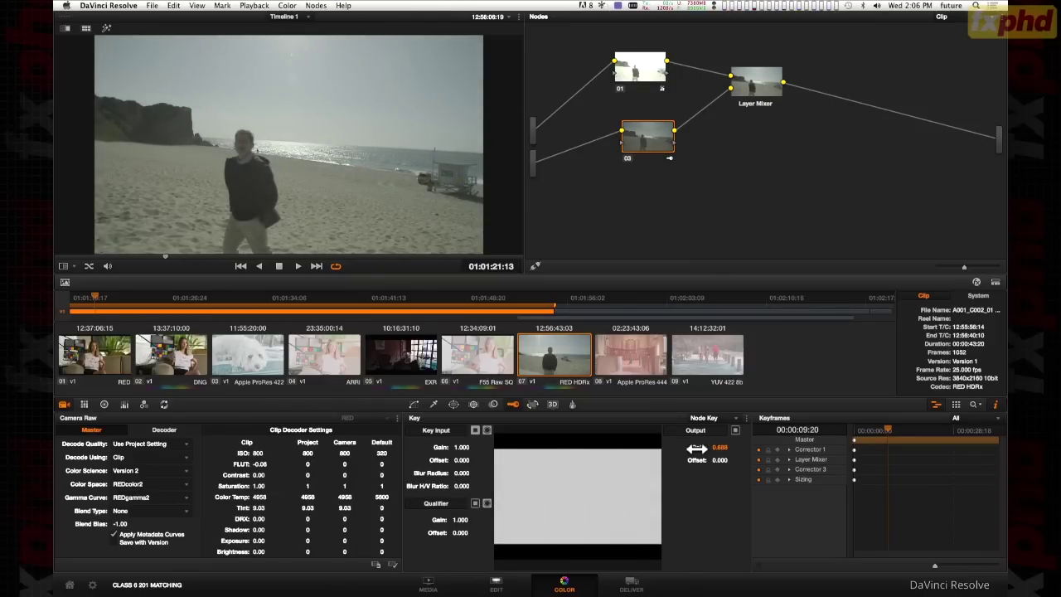